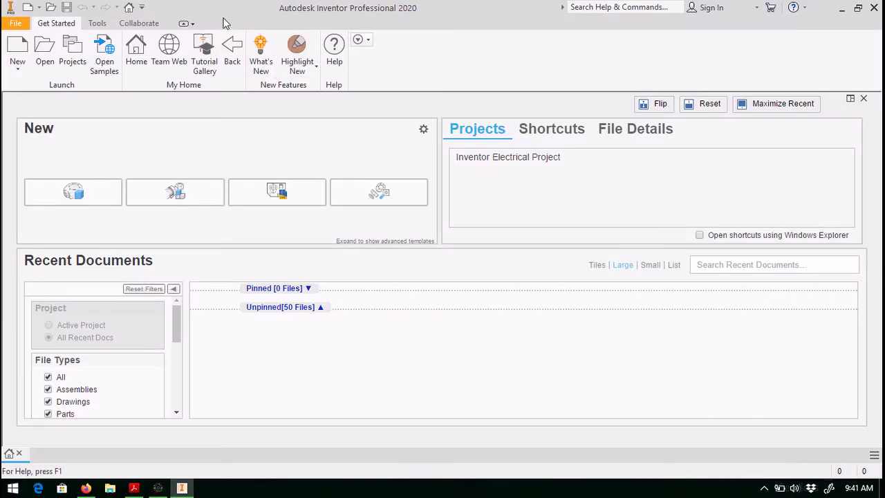
# Create a new part from the Standard.ipt template and start a 2D sketch on the XY plane.
pyautogui.click(17, 55)
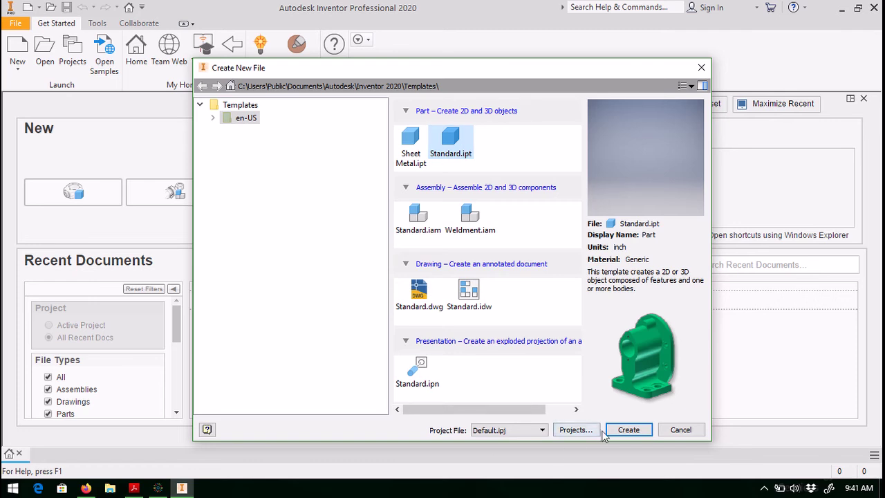
pyautogui.click(626, 428)
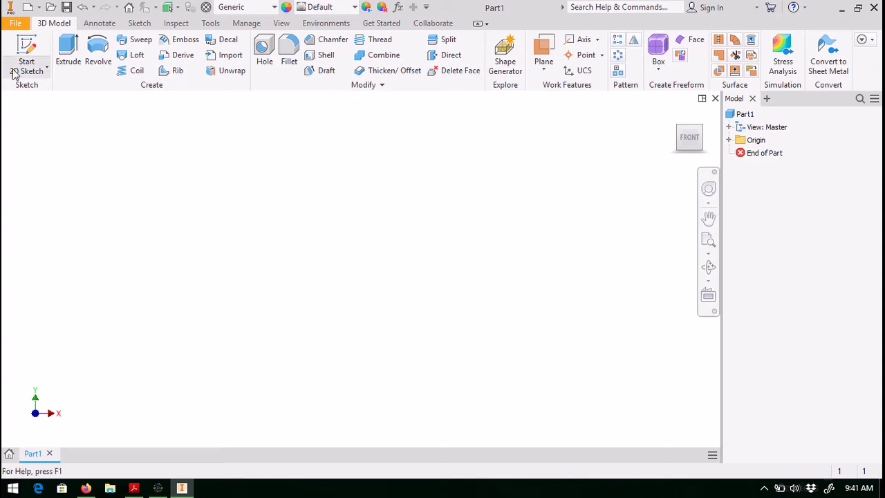
pyautogui.click(31, 55)
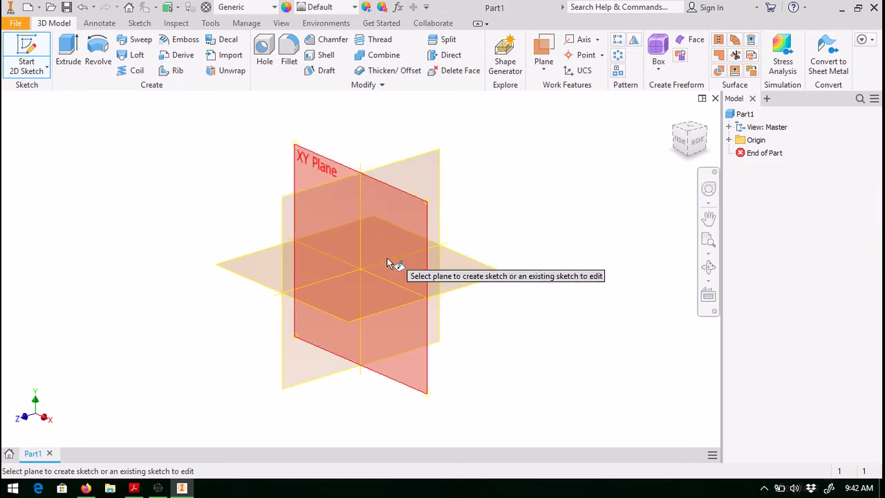
pyautogui.click(313, 166)
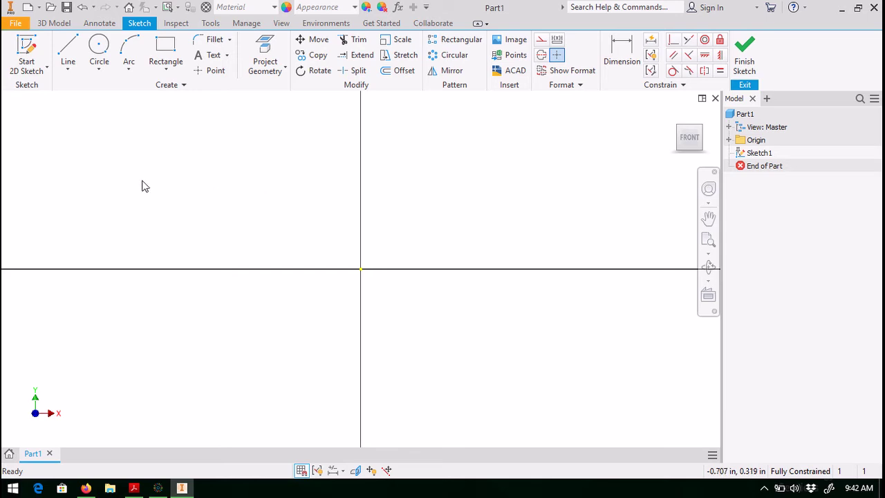
# Draw a vertical line about 0.94 in long to the left of the origin, crossing the horizontal axis.
pyautogui.click(65, 53)
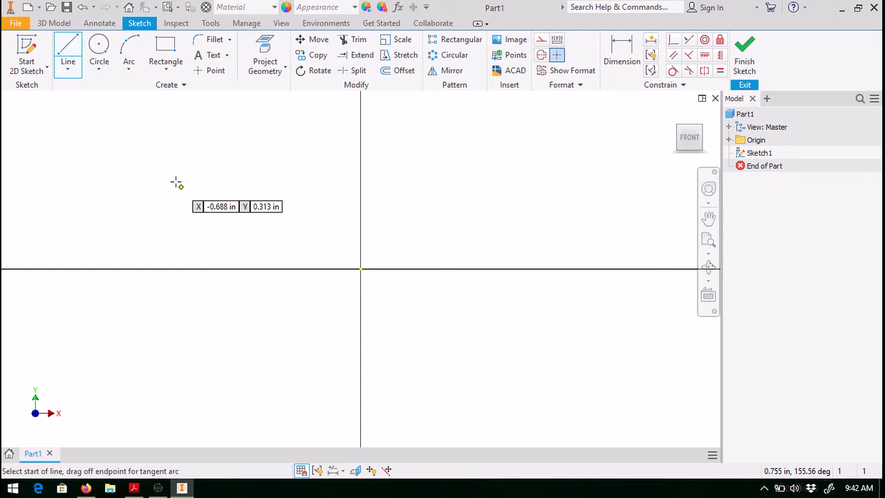
pyautogui.click(181, 141)
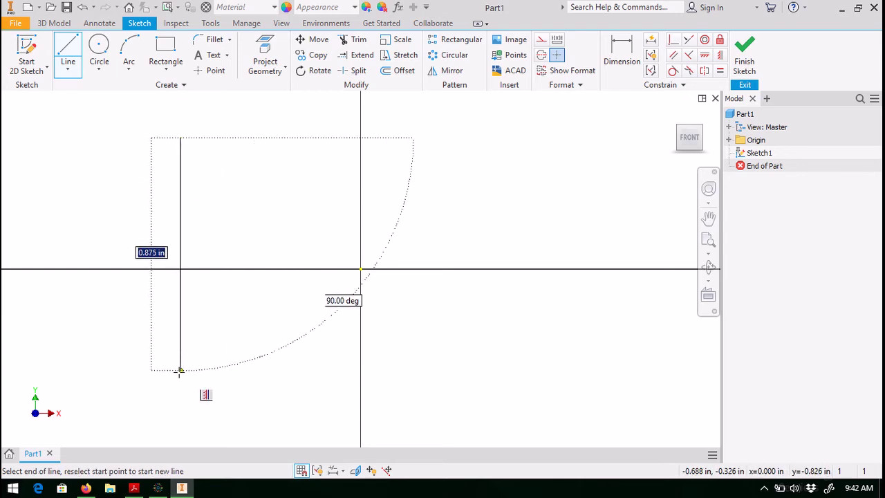
pyautogui.click(178, 388)
pyautogui.press('Escape')
# Dimension the vertical line's length to 1 in.
pyautogui.click(622, 55)
pyautogui.click(179, 264)
pyautogui.click(126, 249)
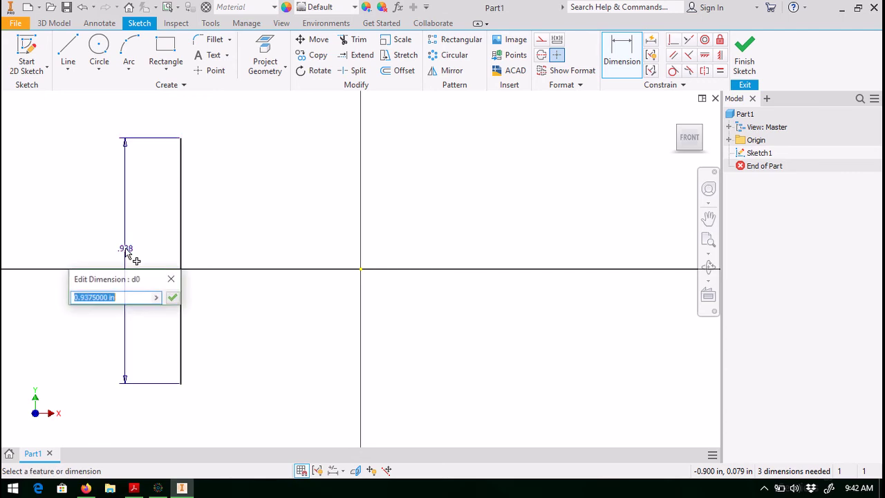
pyautogui.write('1')
pyautogui.press('Return')
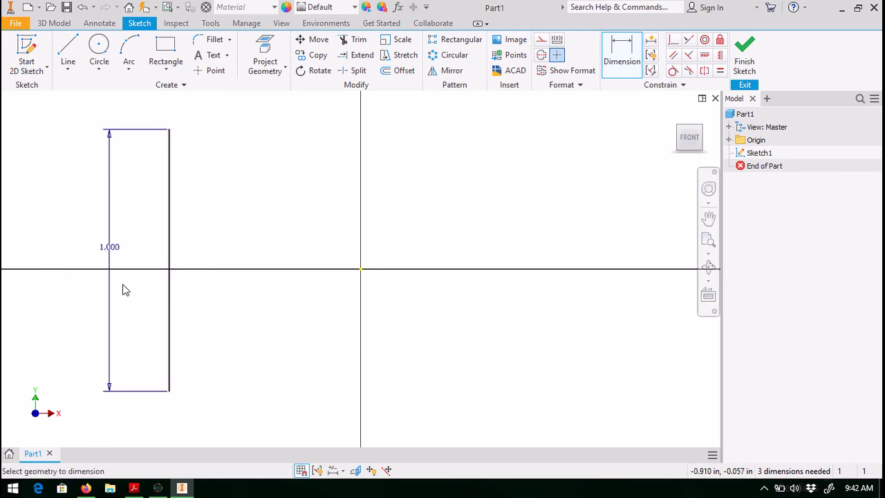
# Draw a horizontal line about 0.3 in long to the right from the vertical line's lower endpoint.
pyautogui.click(67, 55)
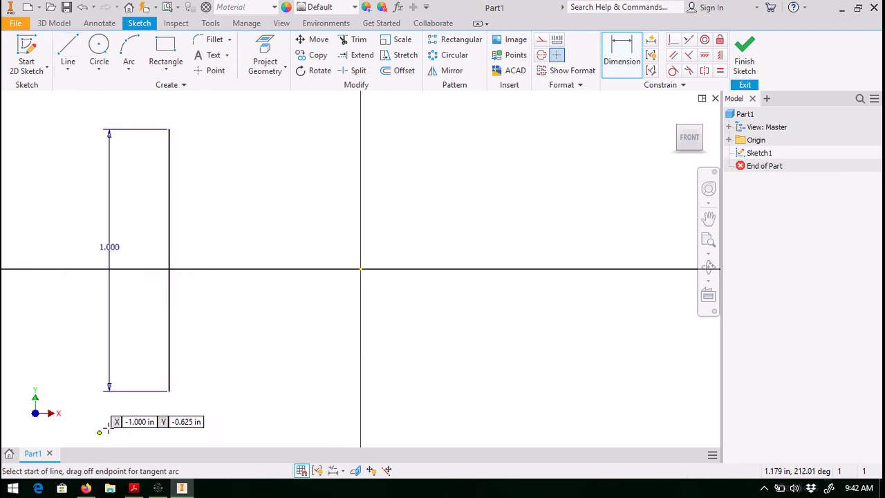
pyautogui.click(169, 391)
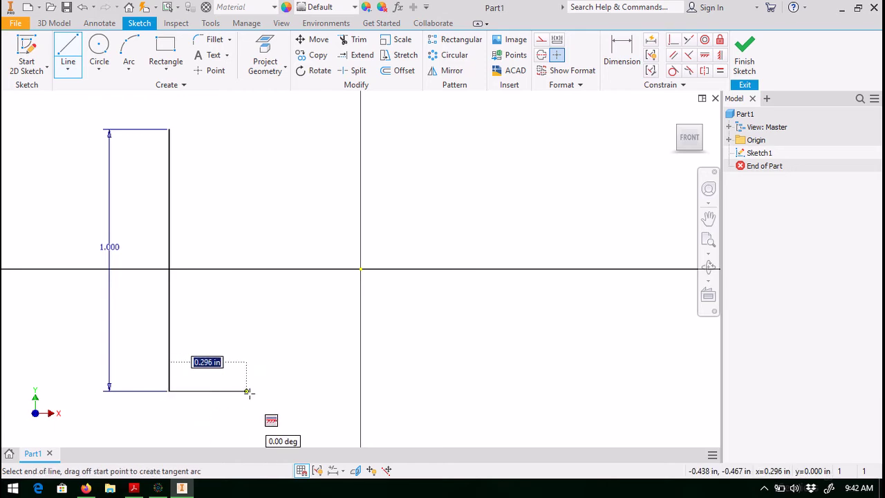
pyautogui.click(247, 392)
# Dimension the horizontal base line's length to 0.5 in.
pyautogui.click(622, 56)
pyautogui.click(204, 392)
pyautogui.click(201, 420)
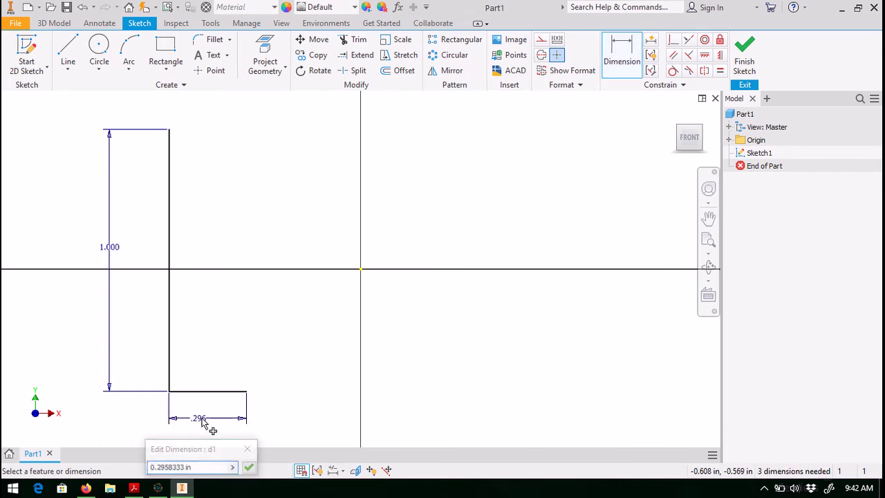
pyautogui.click(180, 468)
pyautogui.moveTo(194, 468); pyautogui.dragTo(145, 468)
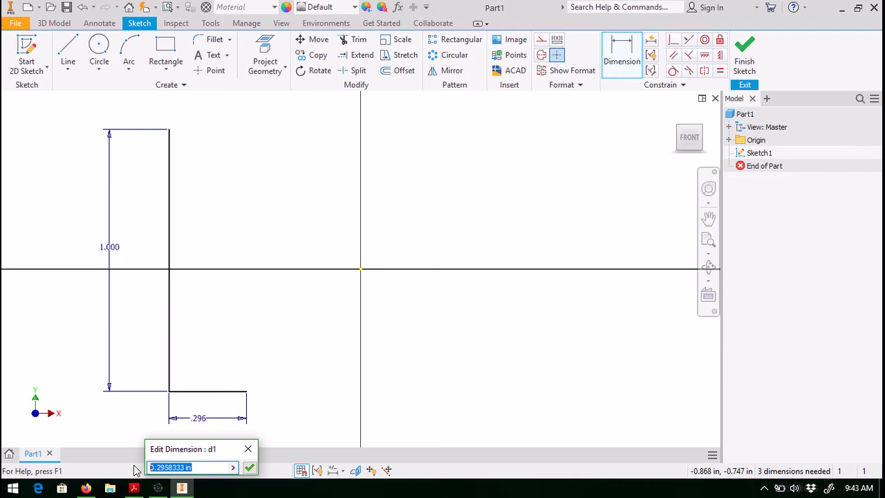
pyautogui.write('0.5')
pyautogui.press('Return')
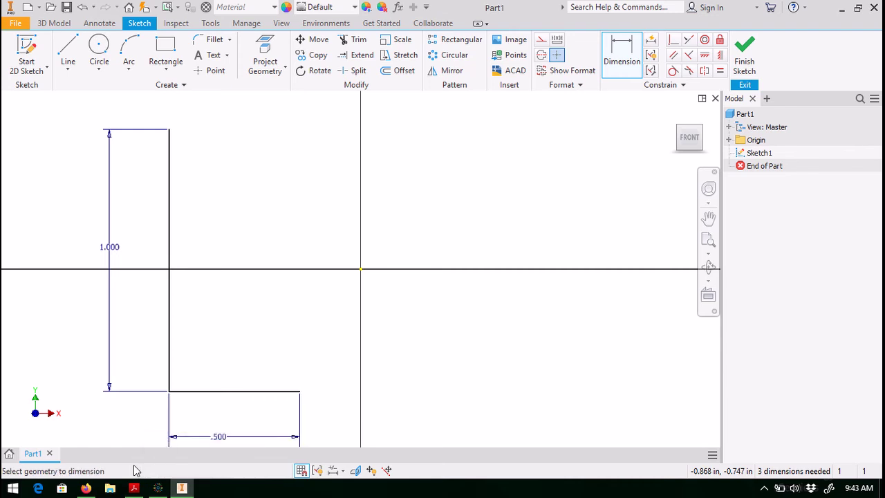
# Close the right triangle with a sloping line from the vertical line's upper end to the base line's right end.
pyautogui.click(67, 52)
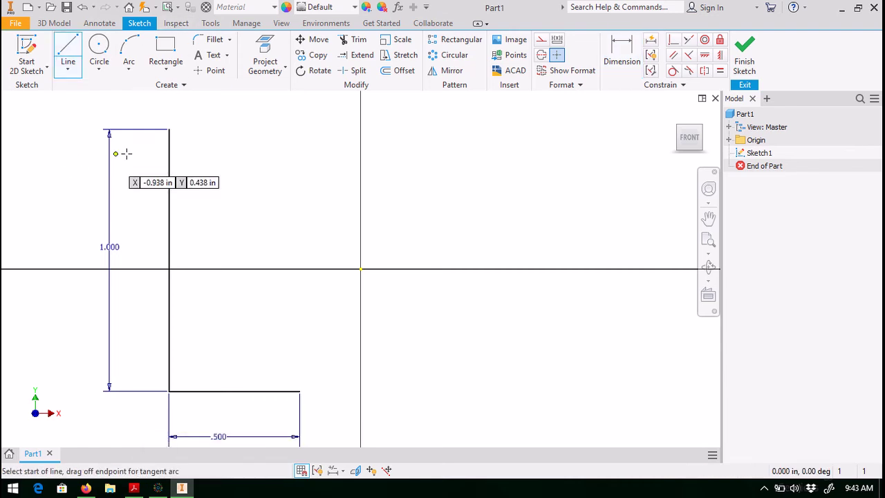
pyautogui.click(169, 130)
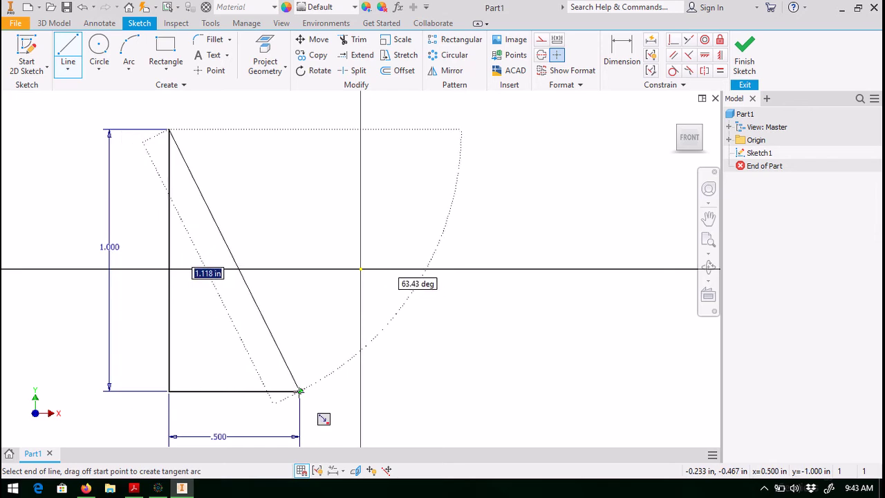
pyautogui.click(299, 391)
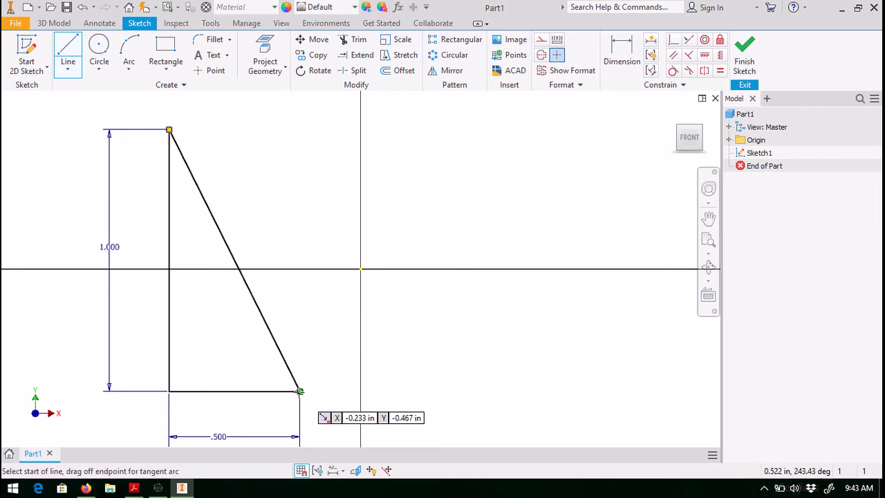
pyautogui.press('Escape')
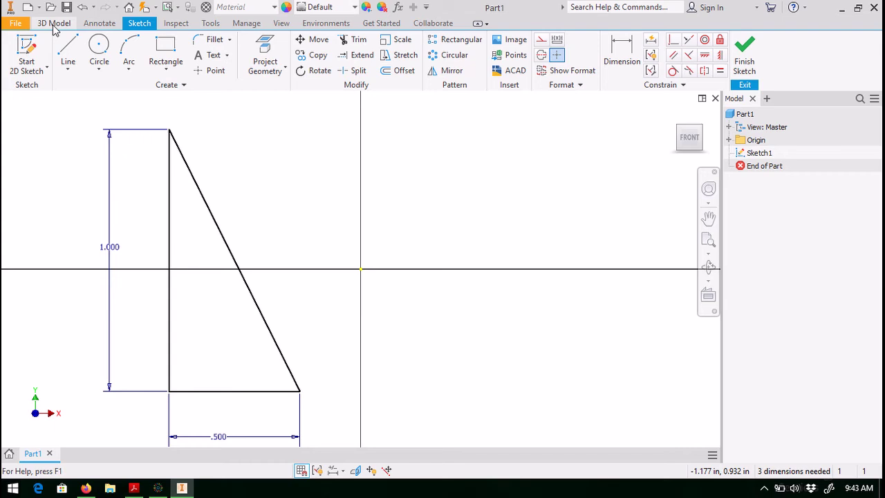
# Revolve the triangular profile a full 360 degrees about its vertical side to form a solid cone, and inspect it.
pyautogui.click(54, 25)
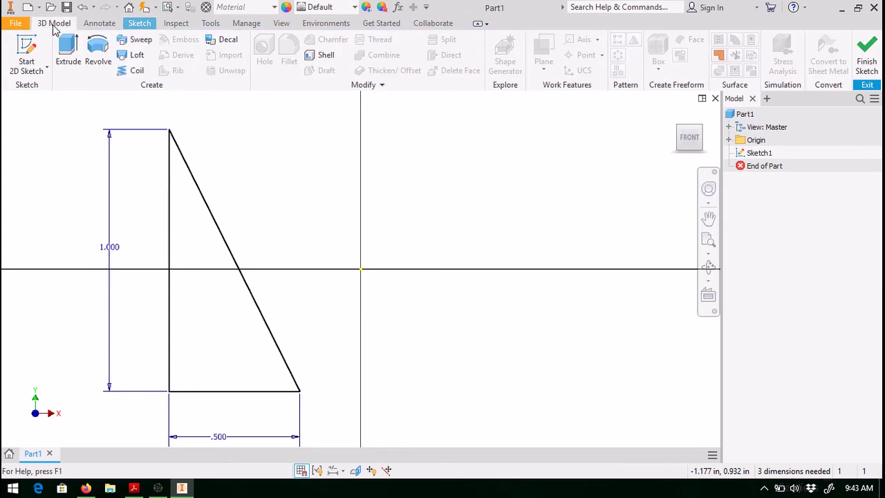
pyautogui.click(97, 47)
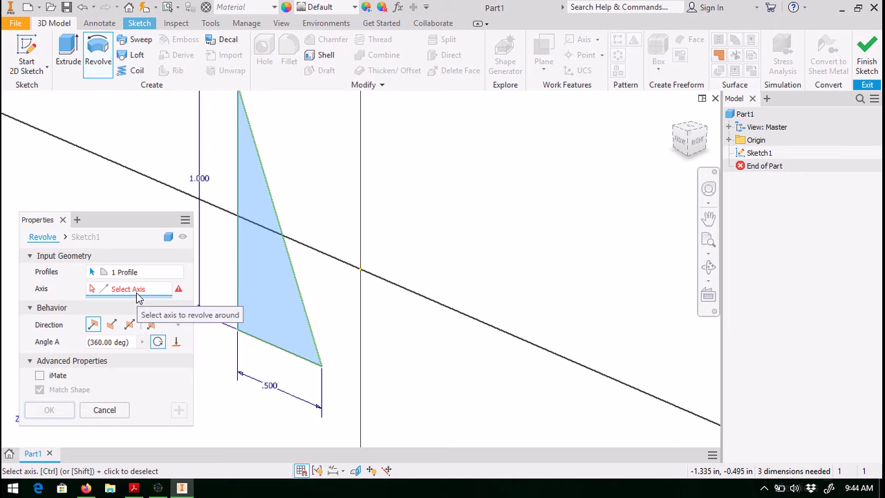
pyautogui.click(238, 181)
pyautogui.click(237, 181)
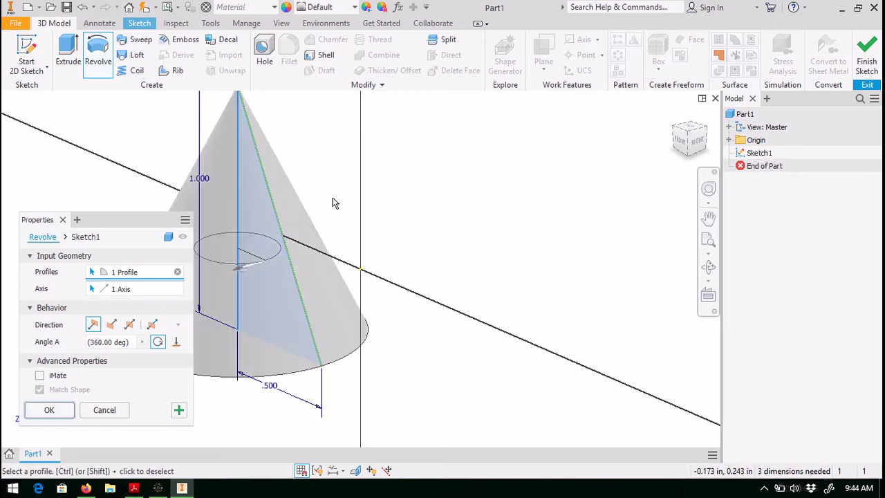
pyautogui.click(708, 218)
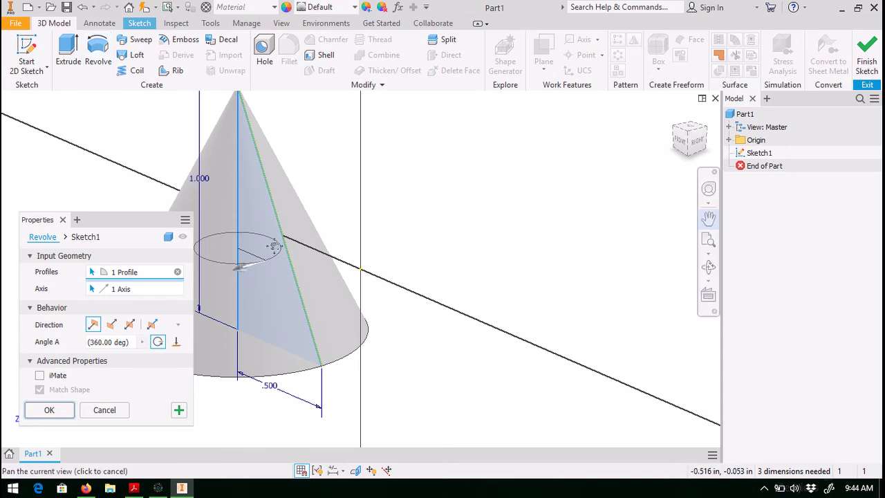
pyautogui.moveTo(276, 244)
pyautogui.mouseDown()
pyautogui.moveTo(381, 243)
pyautogui.moveTo(417, 277)
pyautogui.mouseUp()
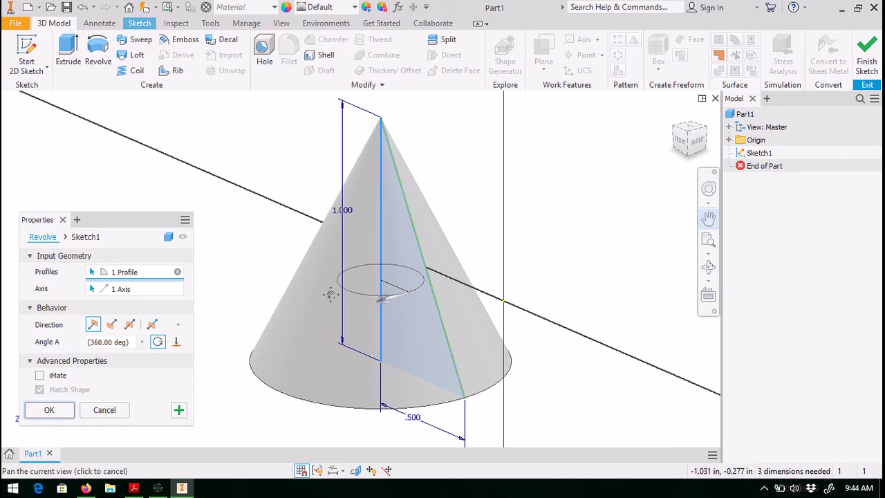
pyautogui.click(48, 410)
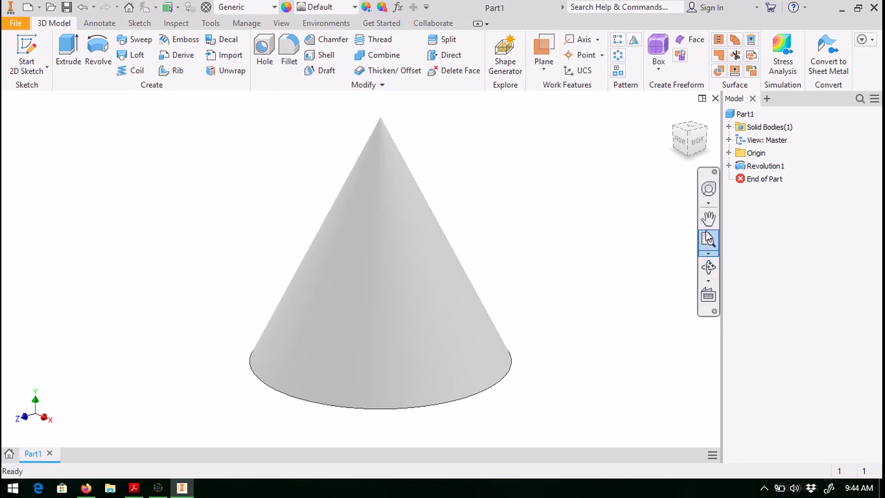
pyautogui.click(708, 266)
pyautogui.moveTo(451, 300); pyautogui.dragTo(387, 330)
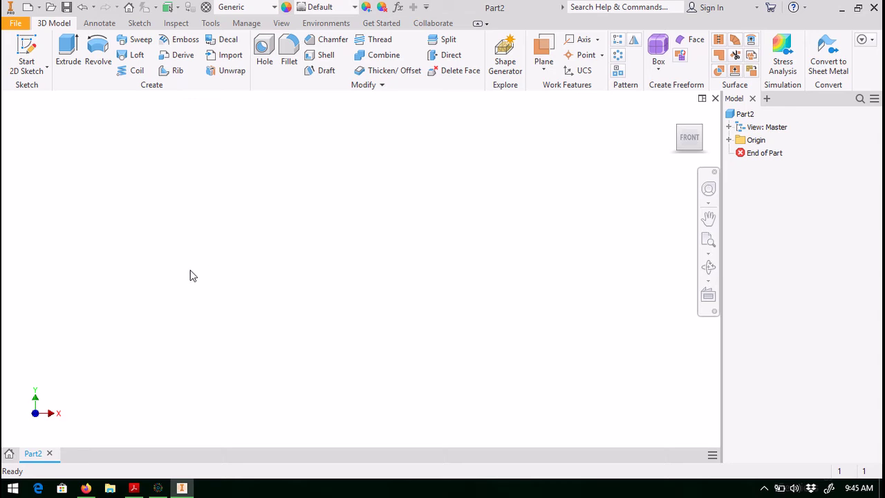
# Start a 2D sketch on the XY plane of the new part and draw a rectangle about 1.56 in wide above the origin.
pyautogui.click(23, 55)
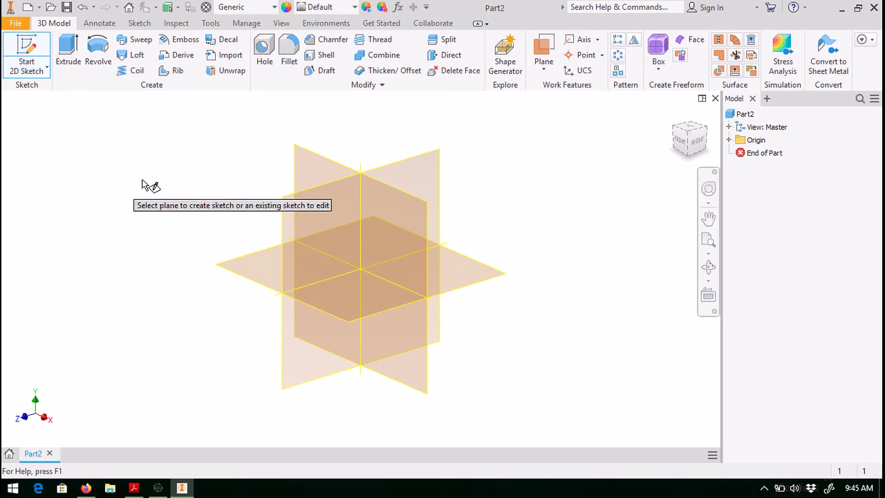
pyautogui.click(296, 161)
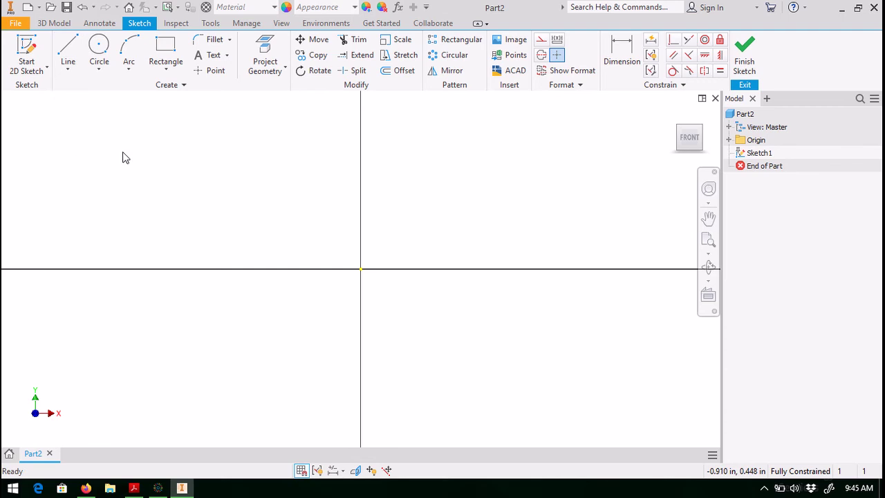
pyautogui.click(171, 60)
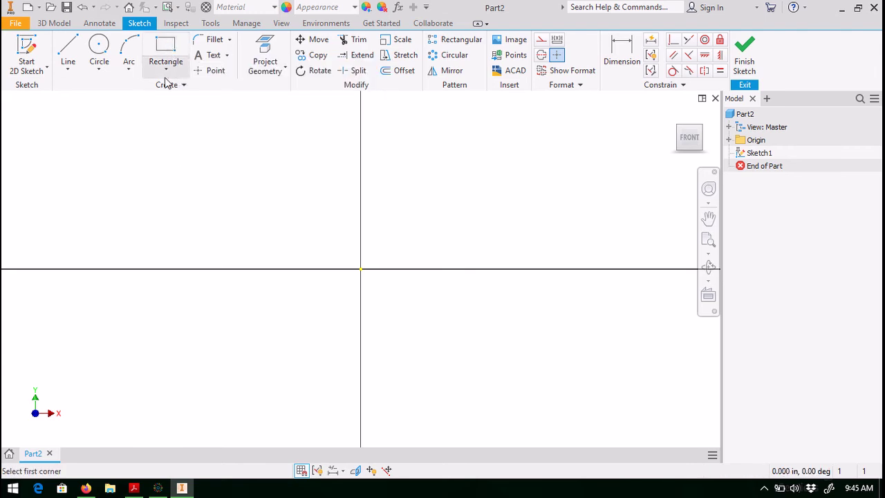
pyautogui.click(83, 154)
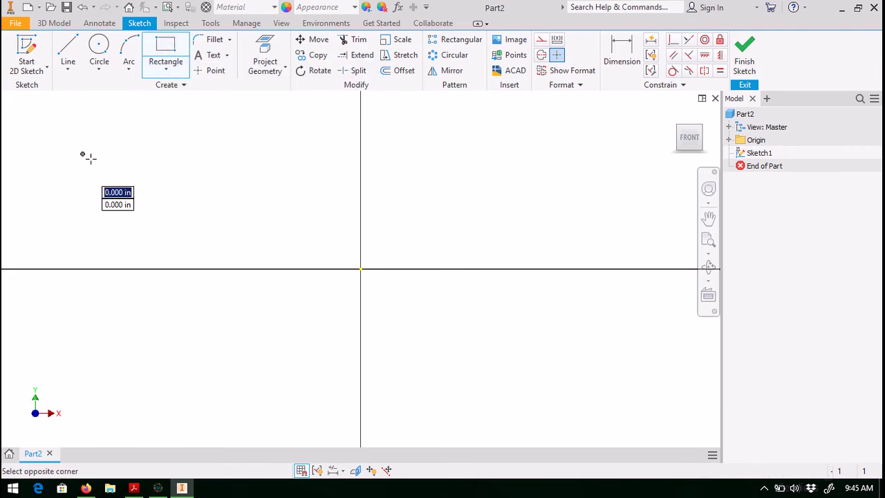
pyautogui.click(491, 220)
pyautogui.press('Escape')
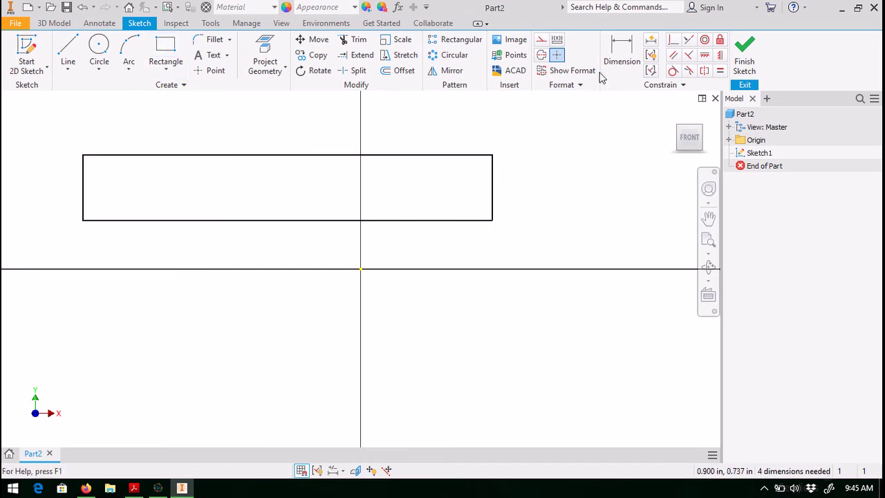
# Dimension the rectangle's width along its lower edge to 2 in.
pyautogui.click(612, 64)
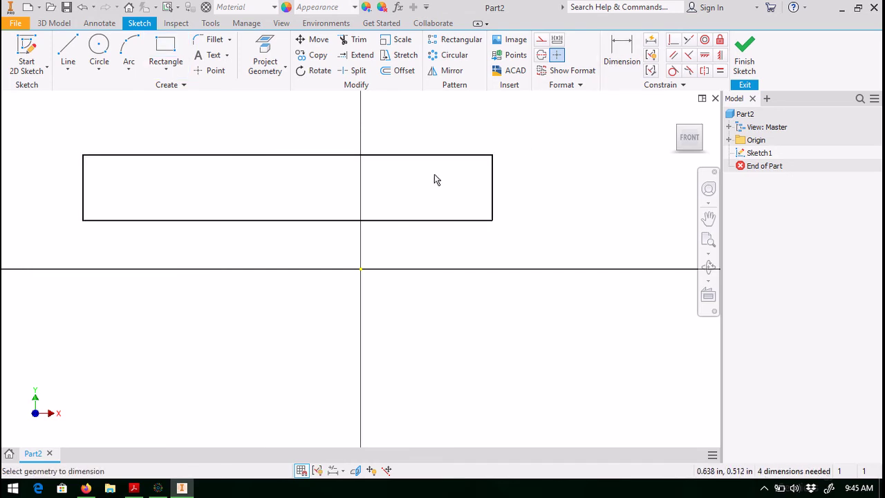
pyautogui.click(310, 221)
pyautogui.click(296, 316)
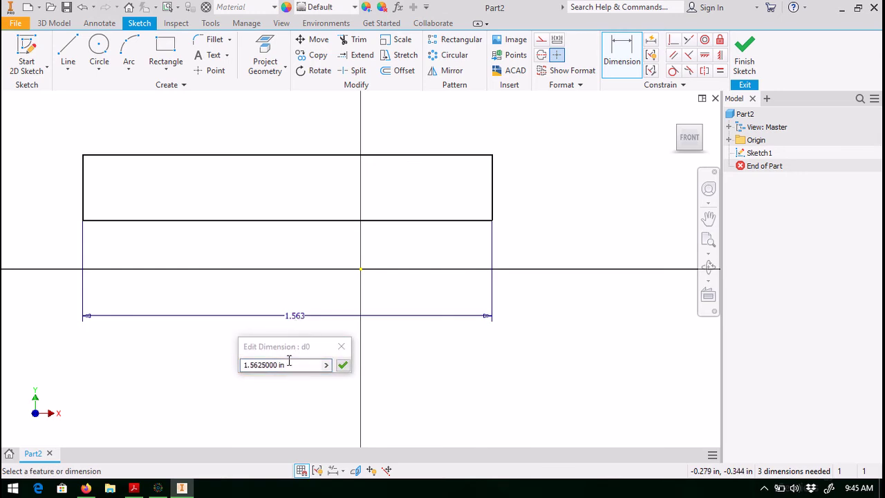
pyautogui.click(291, 365)
pyautogui.moveTo(292, 366); pyautogui.dragTo(216, 367)
pyautogui.write('2')
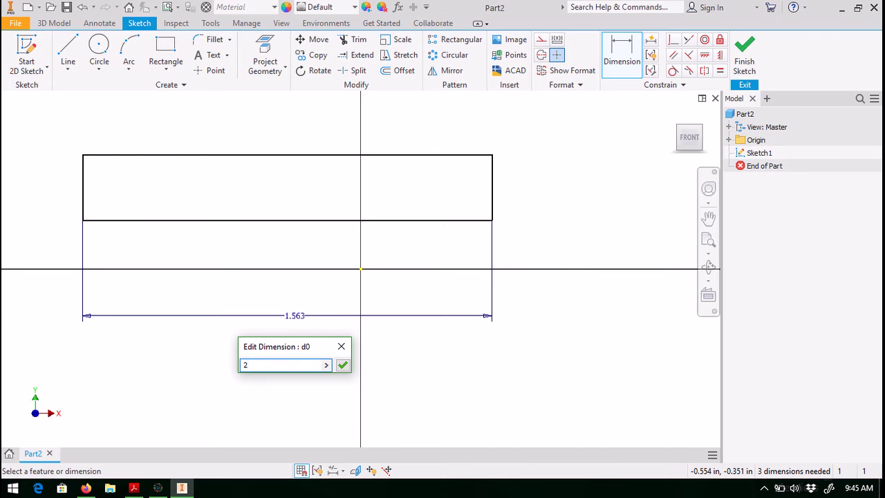
pyautogui.press('Return')
# Dimension the rectangle's height along its right edge to 0.5 in.
pyautogui.scroll(-3, 216, 361)
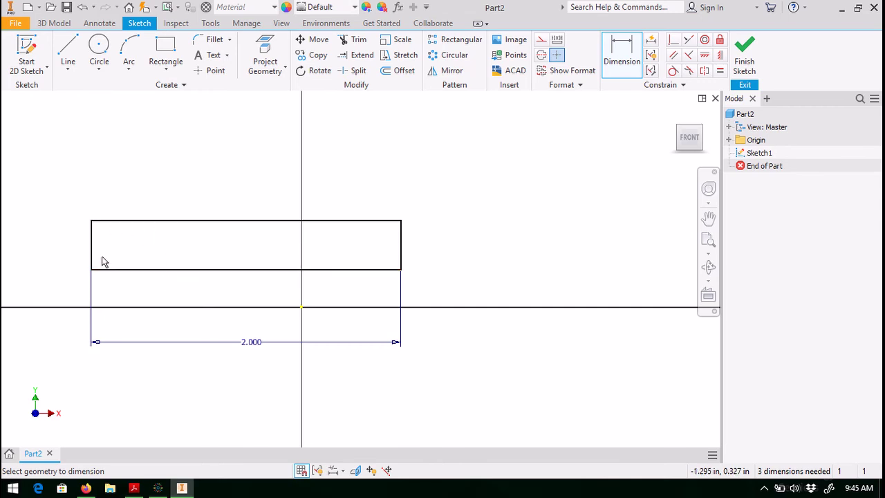
pyautogui.click(401, 245)
pyautogui.click(440, 248)
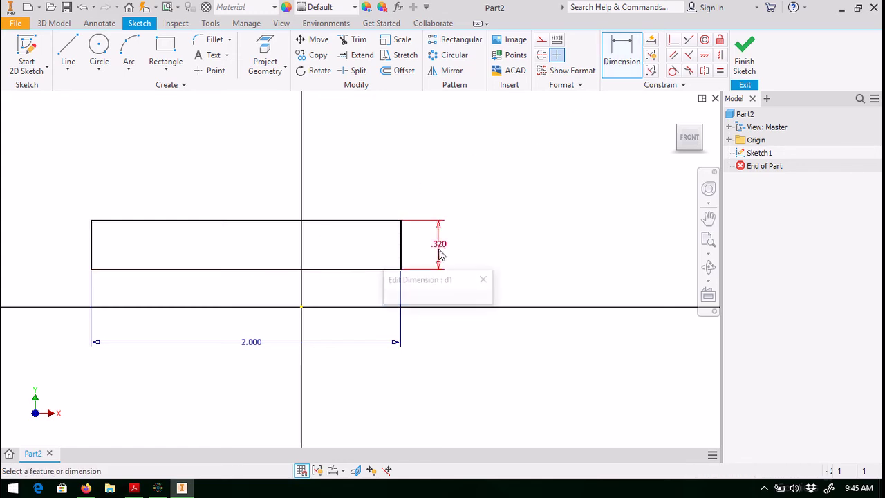
pyautogui.write('0.5')
pyautogui.press('Return')
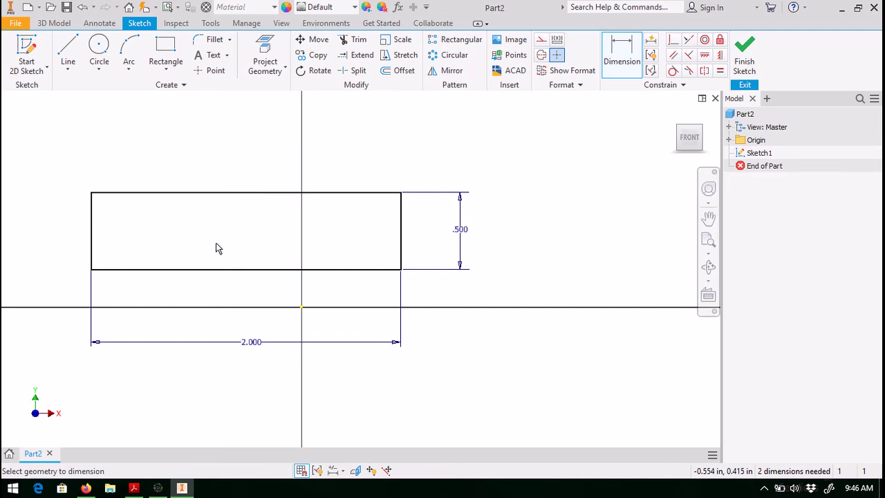
# Revolve the rectangle a full 360 degrees about its lower edge to form a solid cylinder, and inspect it.
pyautogui.click(61, 24)
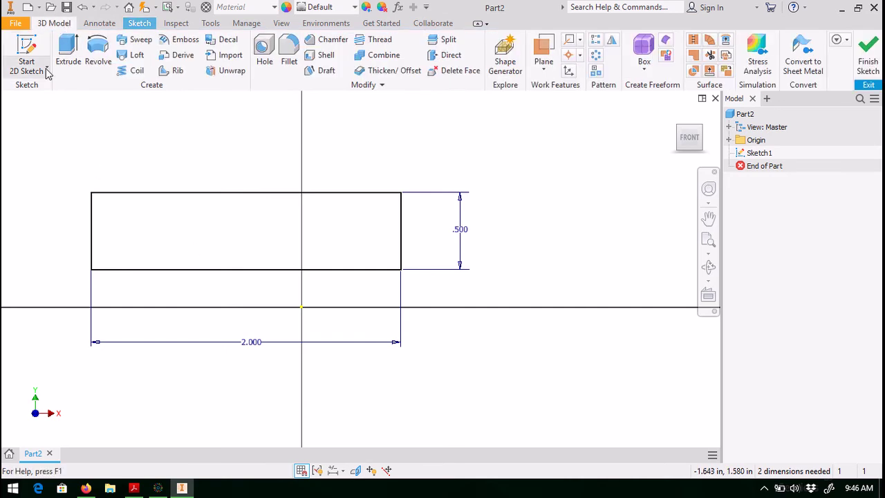
pyautogui.click(95, 53)
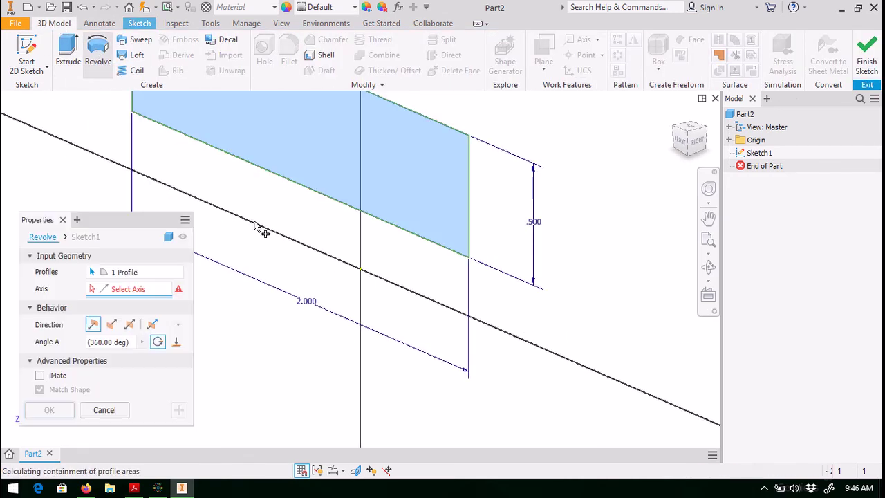
pyautogui.scroll(5, 257, 142)
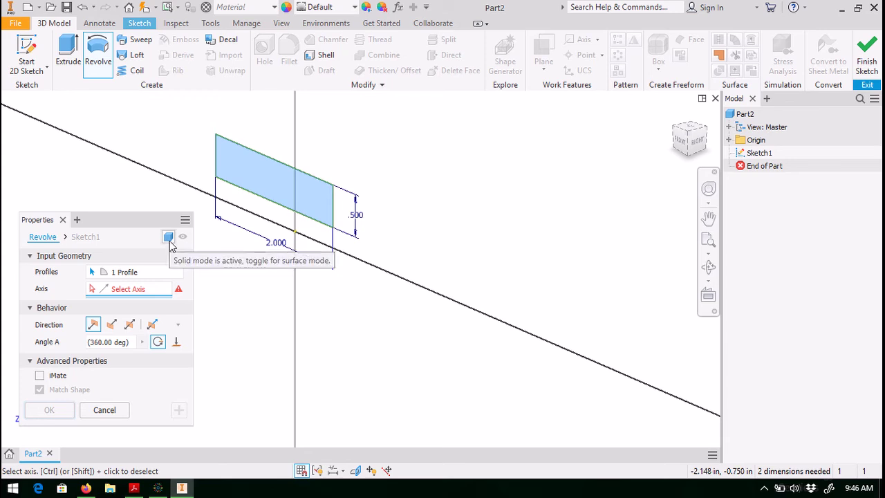
pyautogui.click(170, 241)
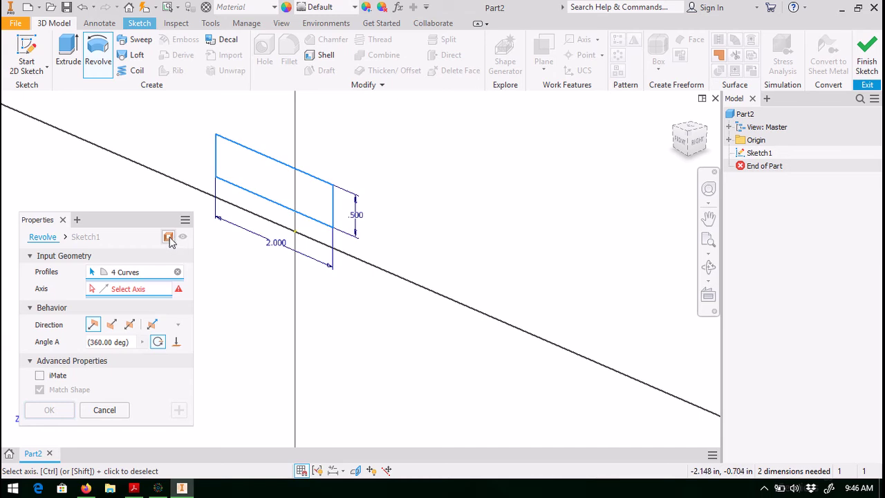
pyautogui.click(169, 238)
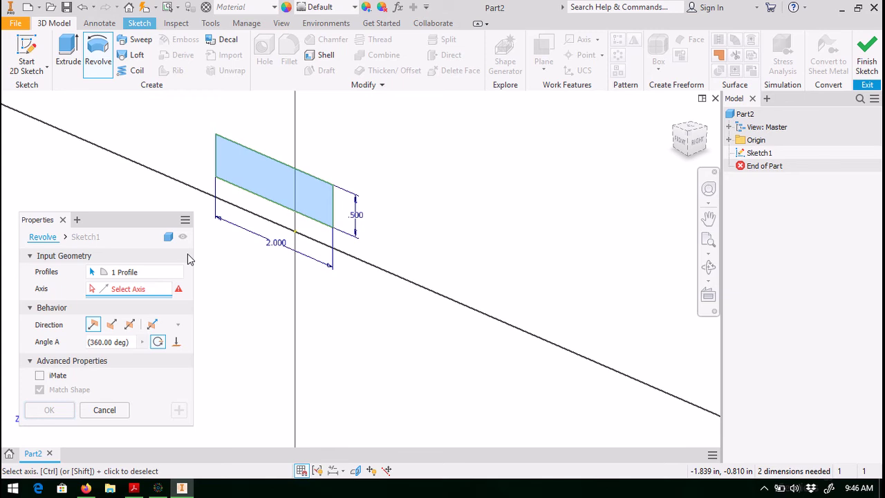
pyautogui.click(274, 210)
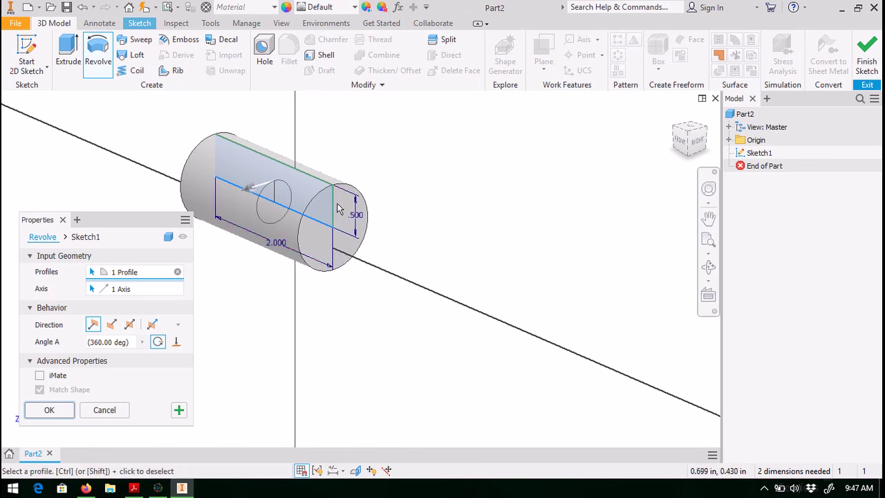
pyautogui.click(55, 413)
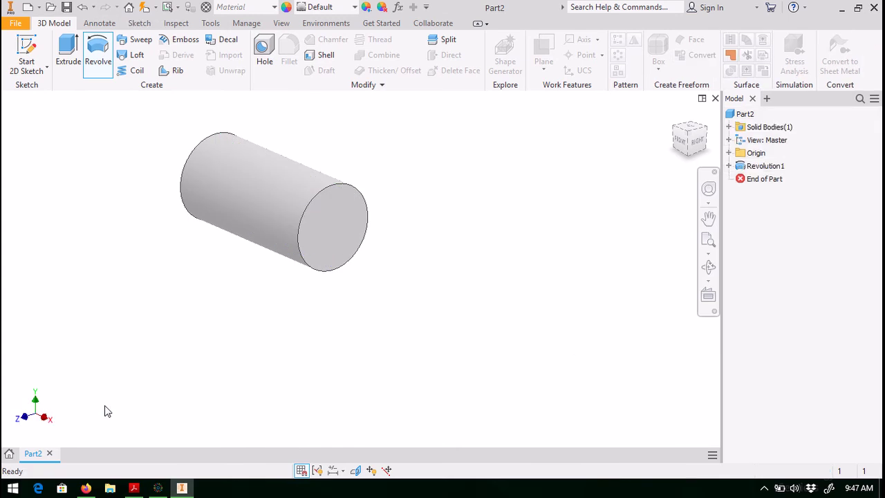
pyautogui.click(708, 266)
pyautogui.moveTo(466, 233); pyautogui.dragTo(299, 205)
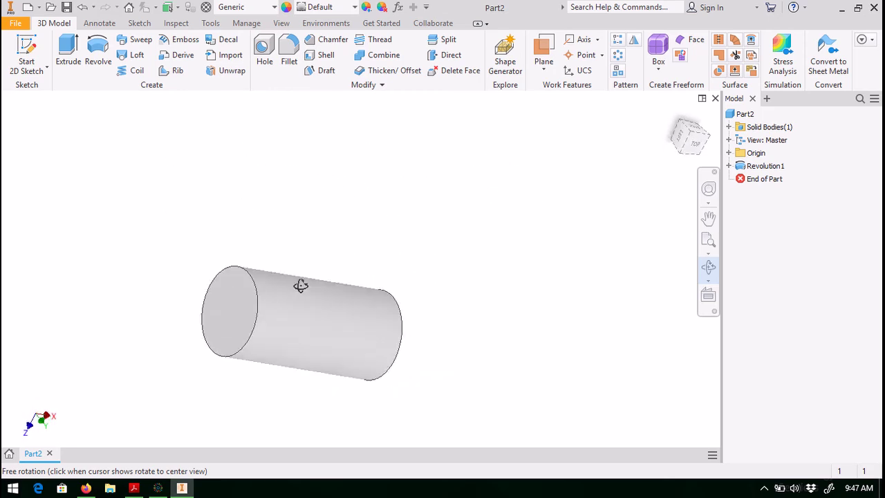
pyautogui.moveTo(294, 295); pyautogui.dragTo(295, 123)
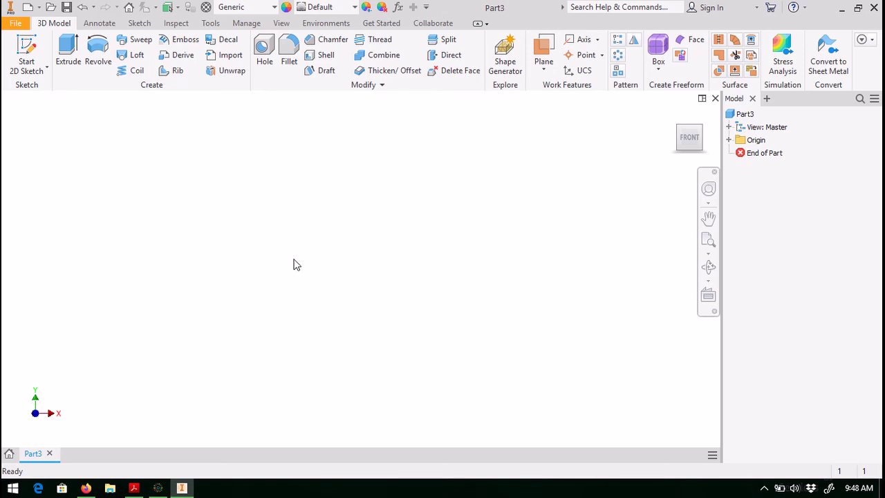
# Start a 2D sketch on the XY plane of the new part and draw a circle about 1.46 in in diameter near the origin.
pyautogui.click(31, 51)
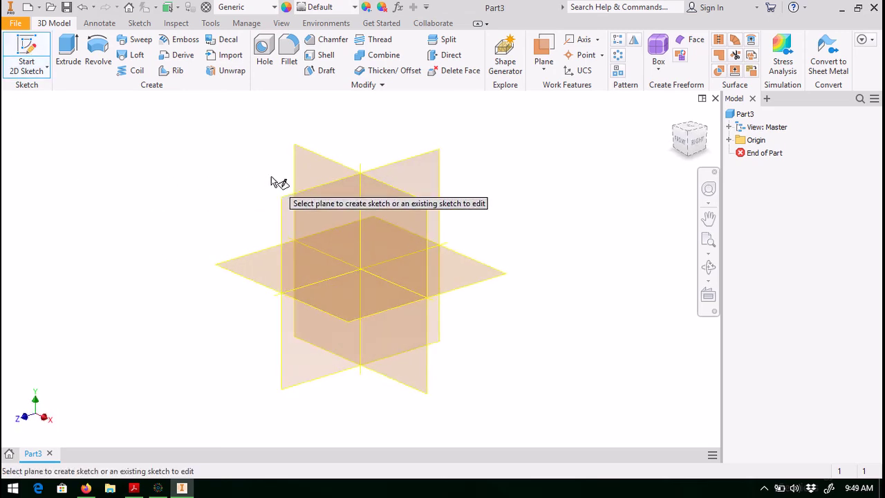
pyautogui.click(303, 165)
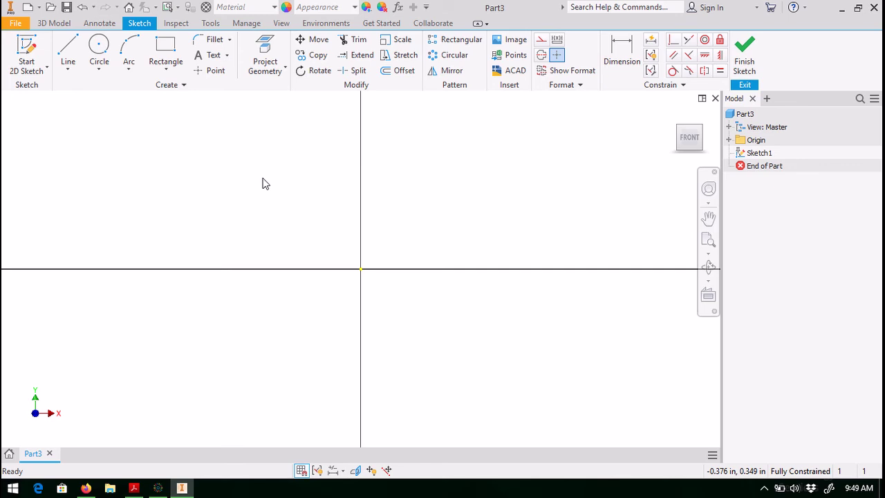
pyautogui.click(99, 46)
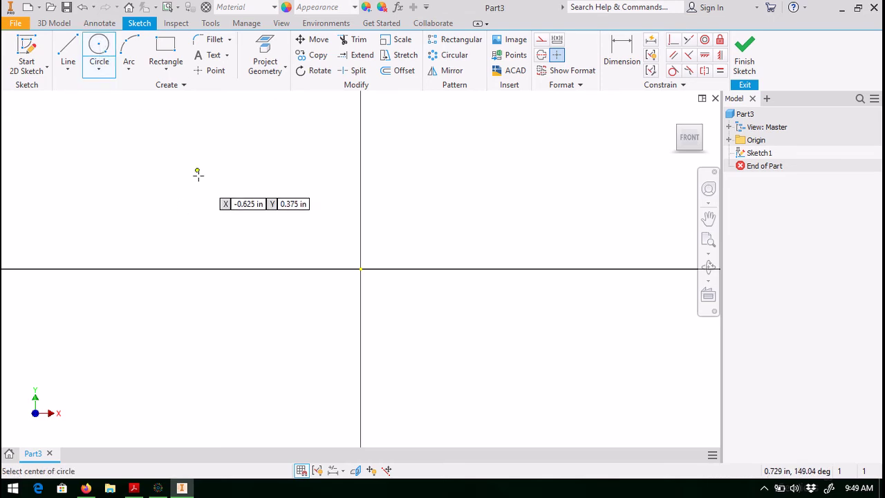
pyautogui.click(99, 57)
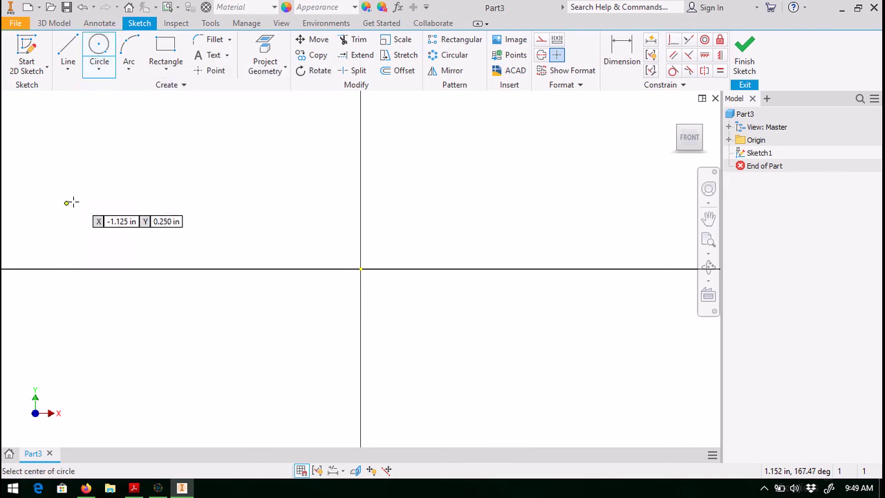
pyautogui.click(184, 172)
pyautogui.scroll(3, 254, 311)
pyautogui.click(250, 323)
pyautogui.press('Escape')
# Dimension the circle's diameter to 1 in.
pyautogui.press('d')
pyautogui.click(278, 214)
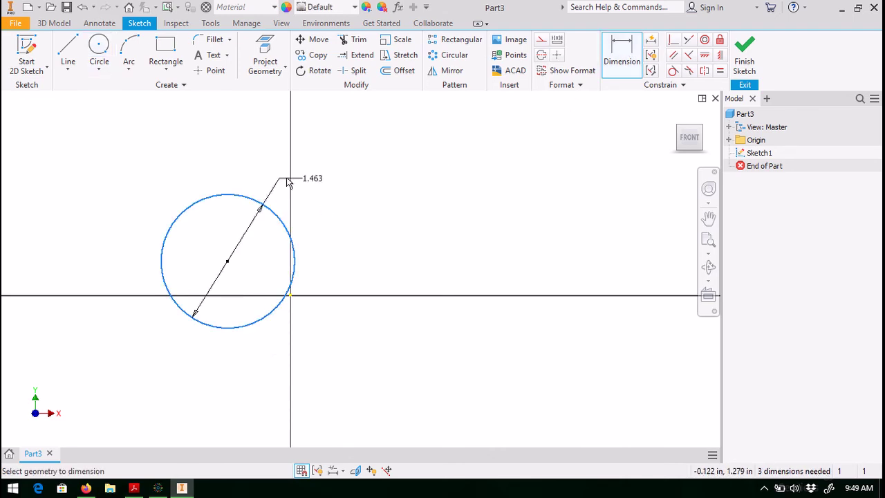
pyautogui.click(348, 188)
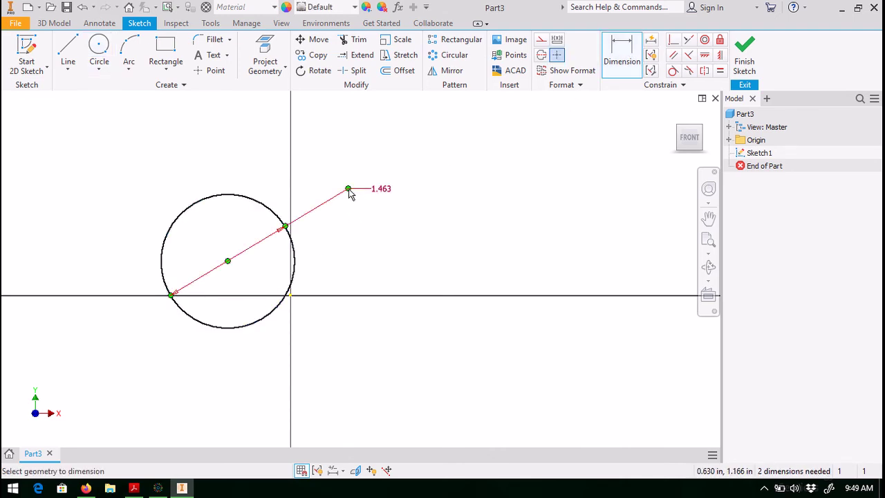
pyautogui.click(389, 193)
pyautogui.moveTo(378, 237); pyautogui.dragTo(327, 238)
pyautogui.write('1')
pyautogui.press('Return')
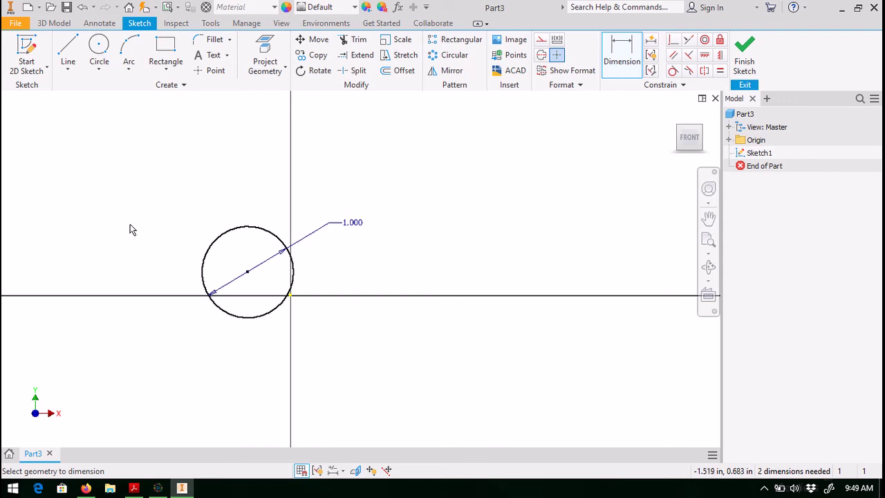
# Draw a vertical line through the circle's center, extending beyond it at both ends, and trim away the circle's right half.
pyautogui.click(68, 48)
pyautogui.scroll(3, 233, 335)
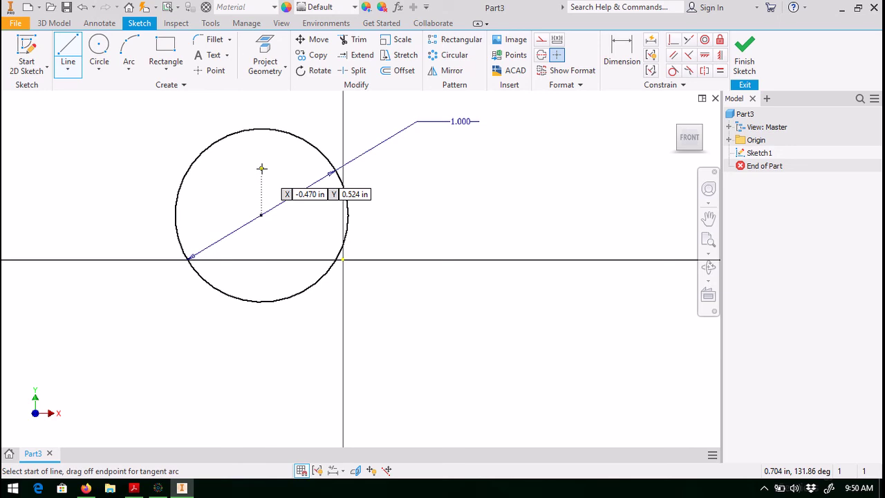
pyautogui.click(260, 119)
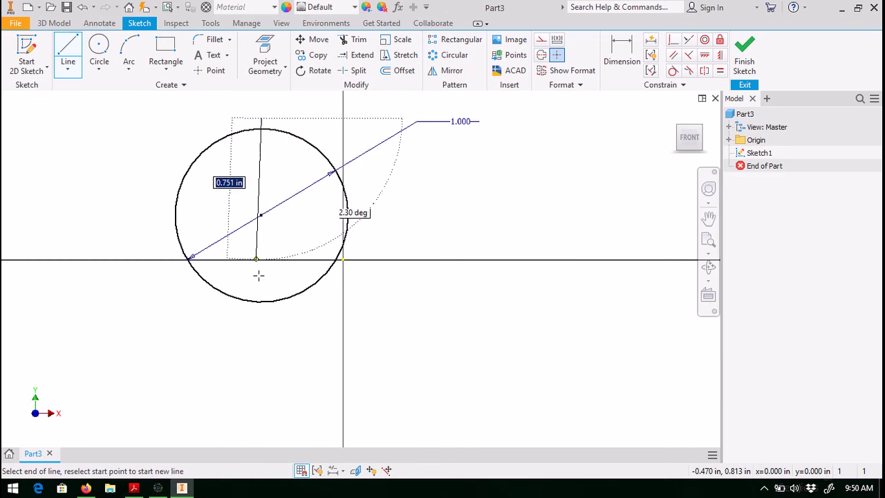
pyautogui.click(262, 337)
pyautogui.press('Escape')
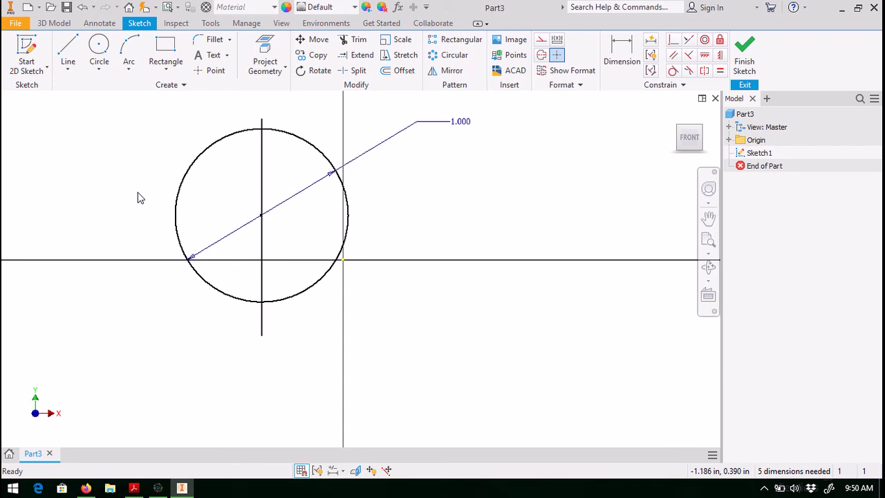
pyautogui.click(361, 41)
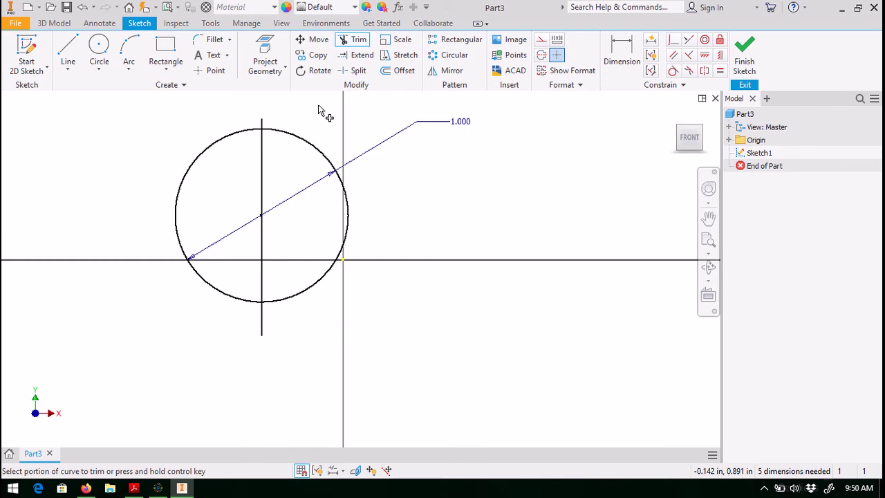
pyautogui.click(313, 151)
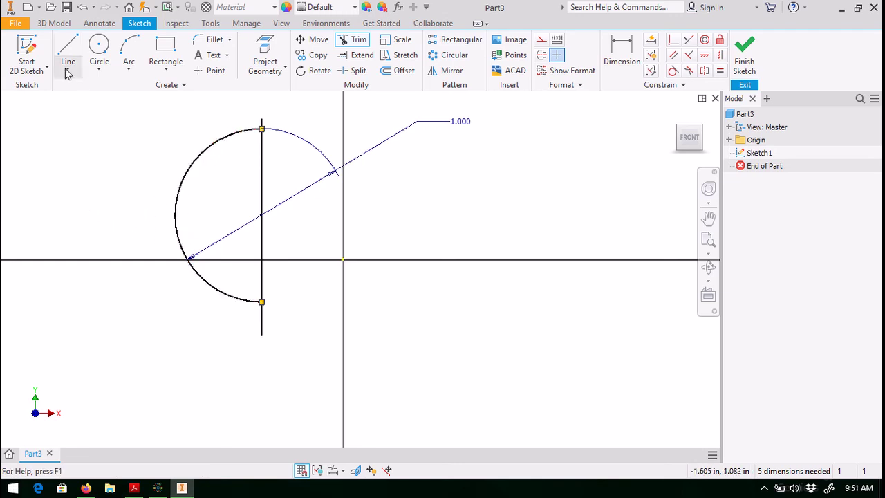
pyautogui.click(63, 26)
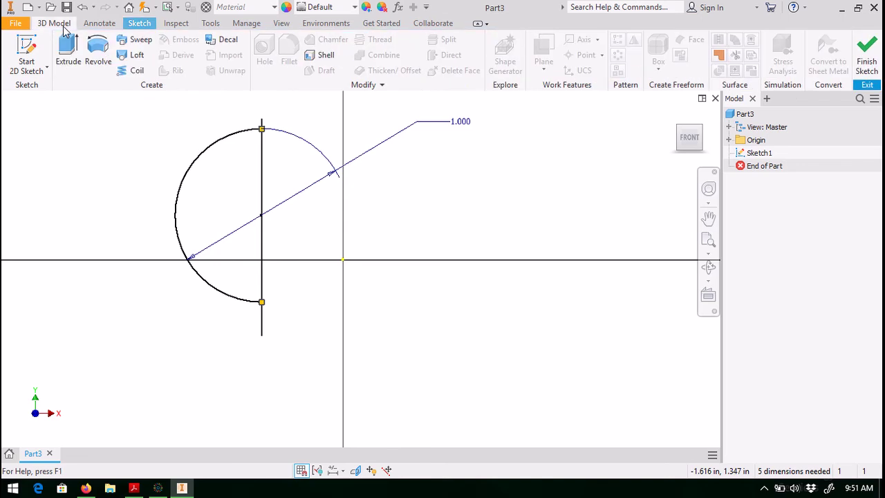
pyautogui.click(99, 51)
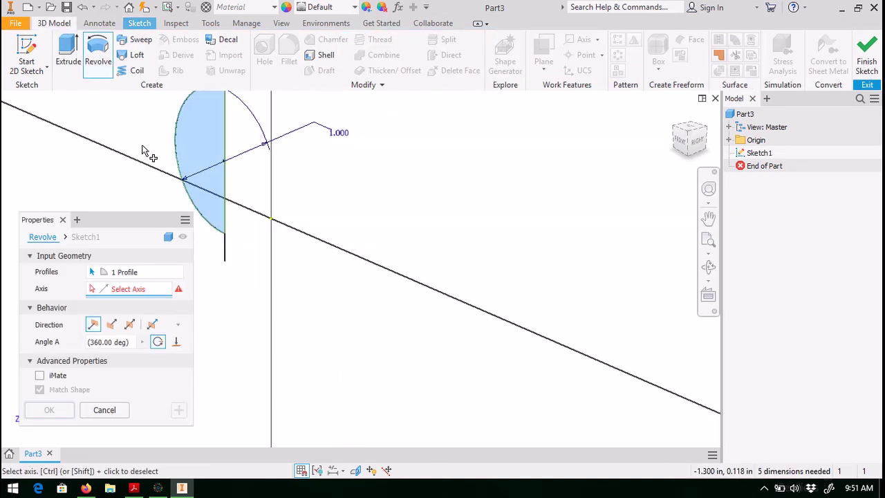
pyautogui.click(708, 219)
pyautogui.moveTo(377, 215); pyautogui.dragTo(529, 307)
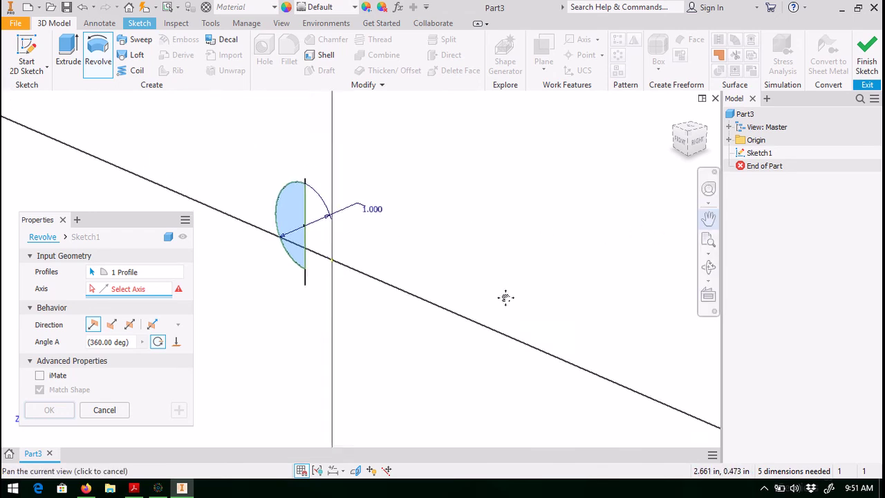
pyautogui.scroll(2, 359, 263)
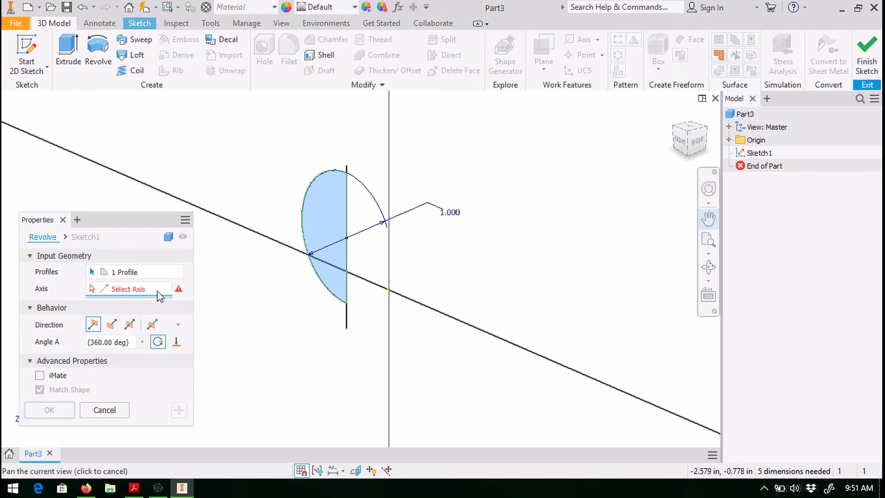
pyautogui.press('Escape')
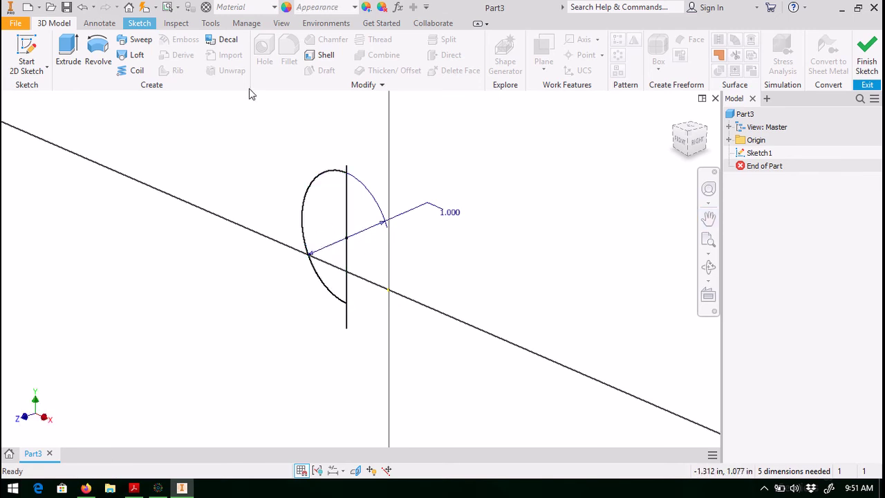
# Revolve the semicircular profile a full 360 degrees about the vertical line to form a solid sphere, and inspect it.
pyautogui.click(95, 52)
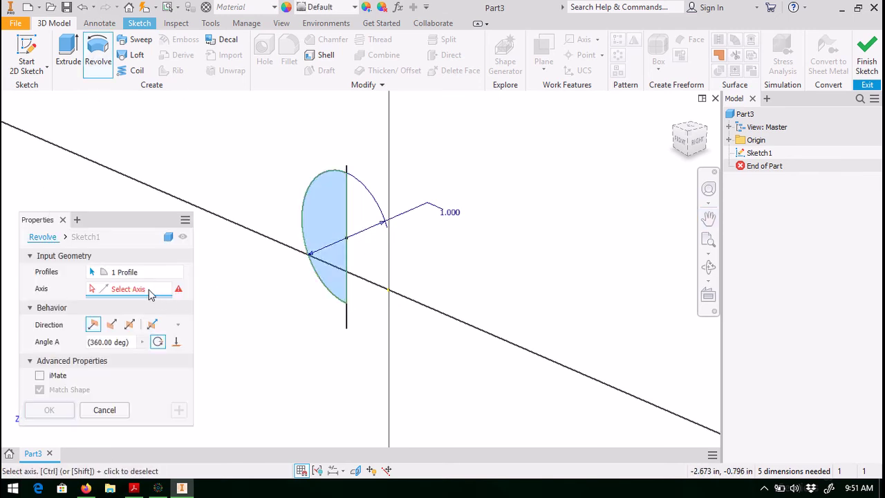
pyautogui.click(348, 218)
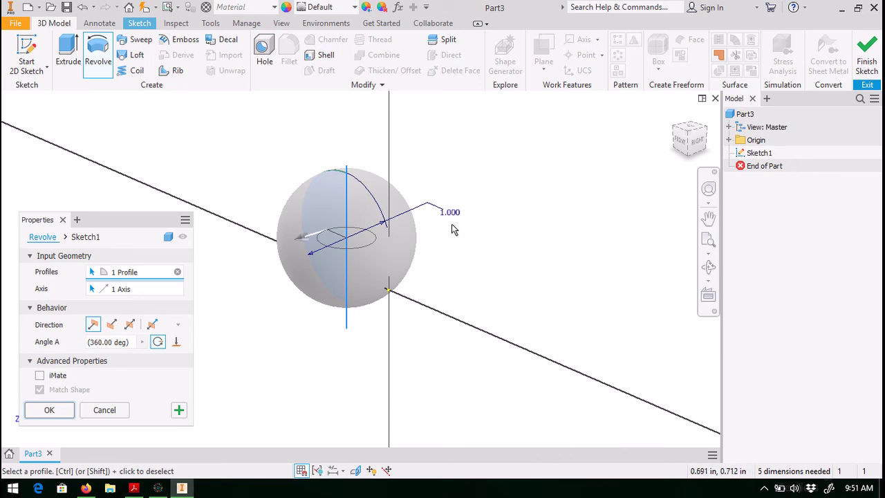
pyautogui.click(68, 413)
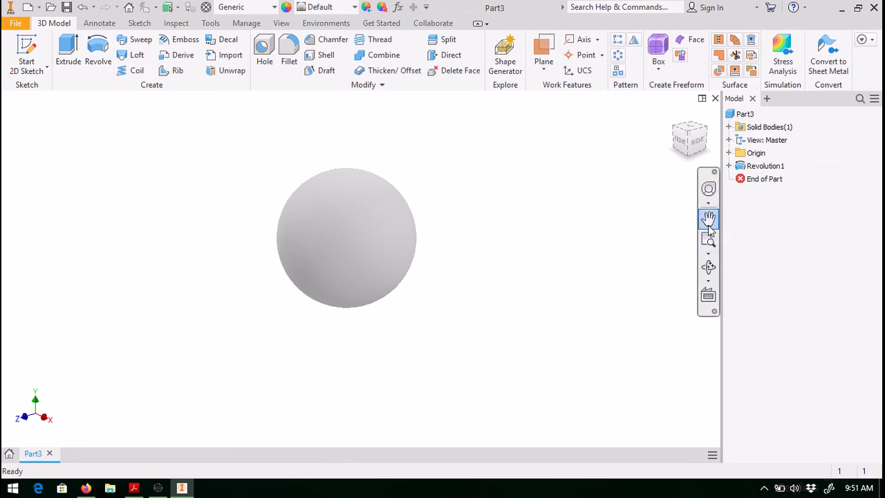
pyautogui.click(708, 268)
pyautogui.moveTo(484, 263)
pyautogui.mouseDown()
pyautogui.moveTo(449, 239)
pyautogui.moveTo(480, 190)
pyautogui.moveTo(413, 276)
pyautogui.moveTo(316, 269)
pyautogui.moveTo(391, 254)
pyautogui.moveTo(446, 191)
pyautogui.moveTo(456, 150)
pyautogui.moveTo(456, 301)
pyautogui.moveTo(408, 336)
pyautogui.moveTo(474, 285)
pyautogui.moveTo(461, 300)
pyautogui.mouseUp()
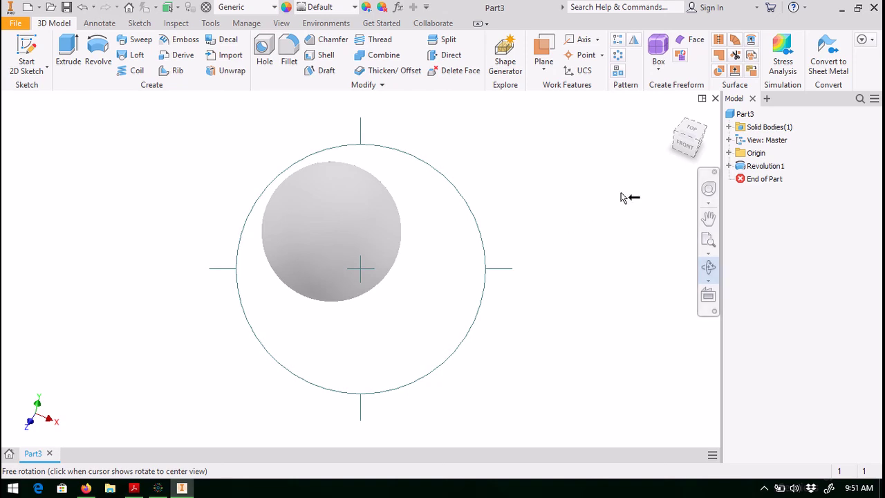
# Open the semicircle sketch beneath the sphere's revolve feature for editing.
pyautogui.click(728, 127)
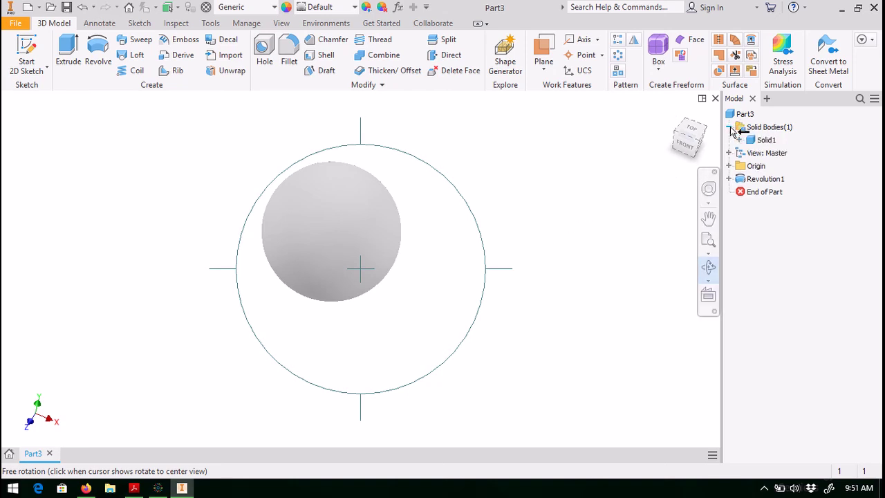
pyautogui.click(739, 141)
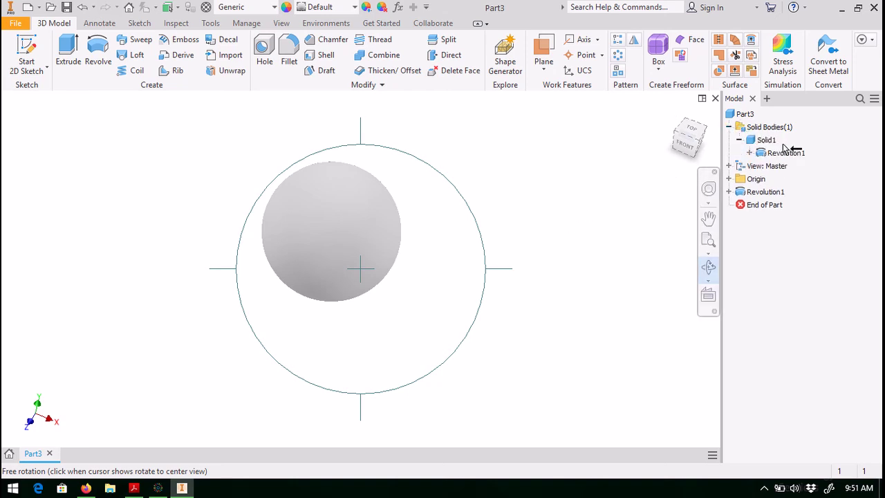
pyautogui.press('Escape')
pyautogui.click(749, 153)
pyautogui.click(779, 170)
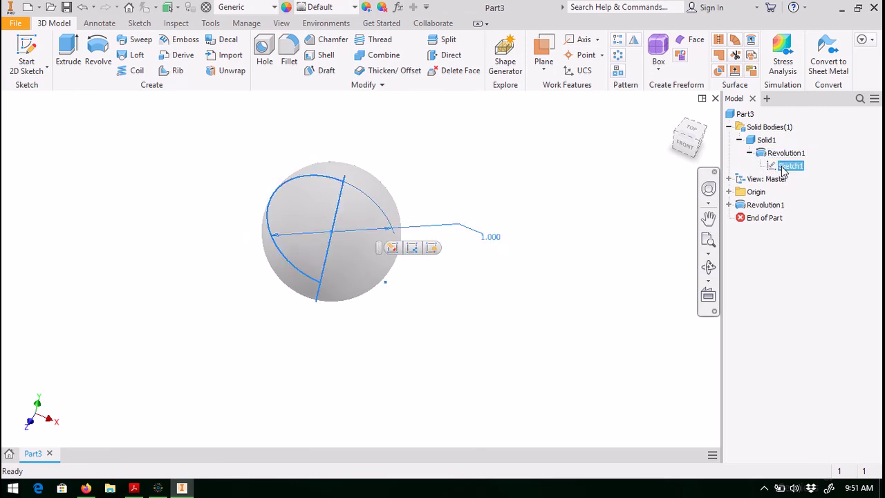
pyautogui.rightClick(780, 169)
pyautogui.click(805, 204)
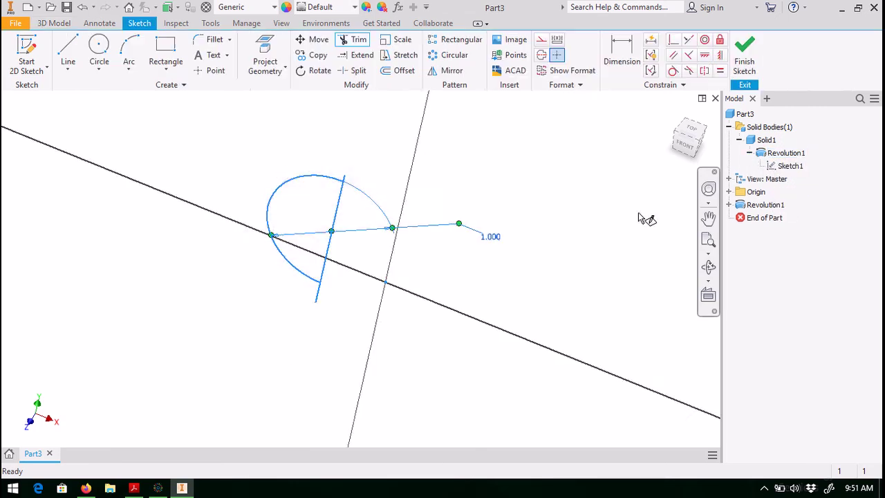